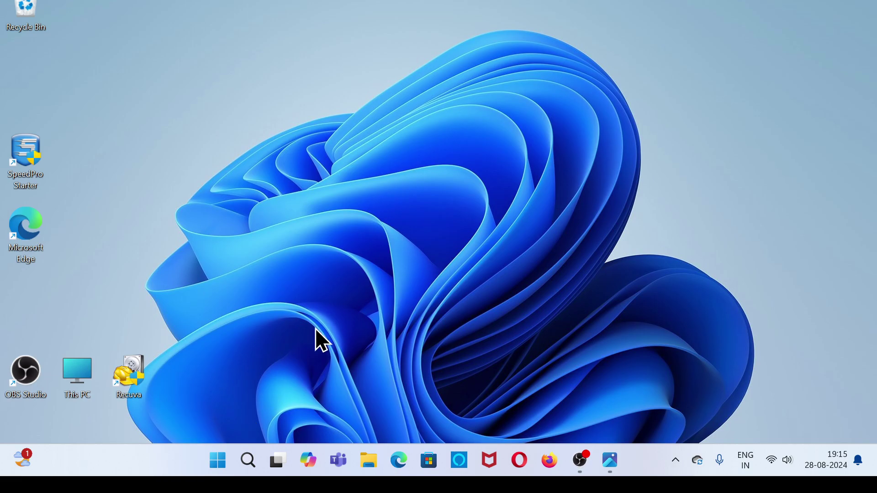
# Step: Open the Windows Update page in Settings to view the update status
pyautogui.click(217, 466)
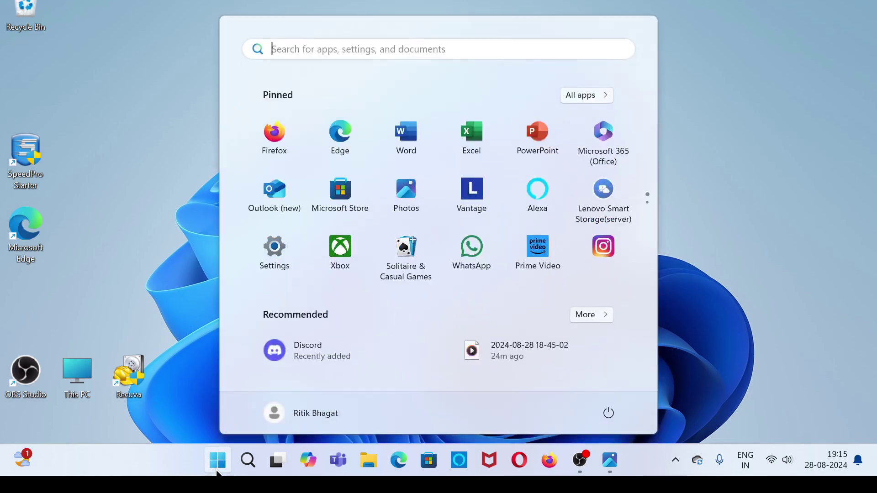
pyautogui.click(285, 266)
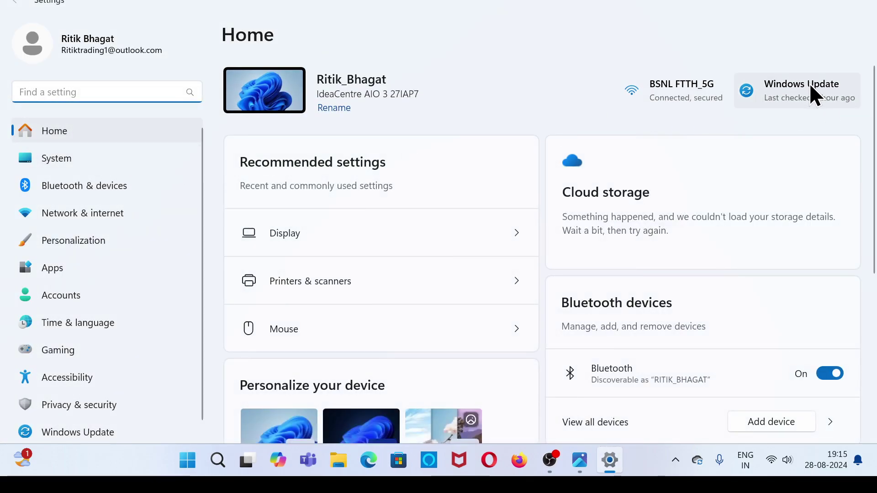
pyautogui.click(803, 90)
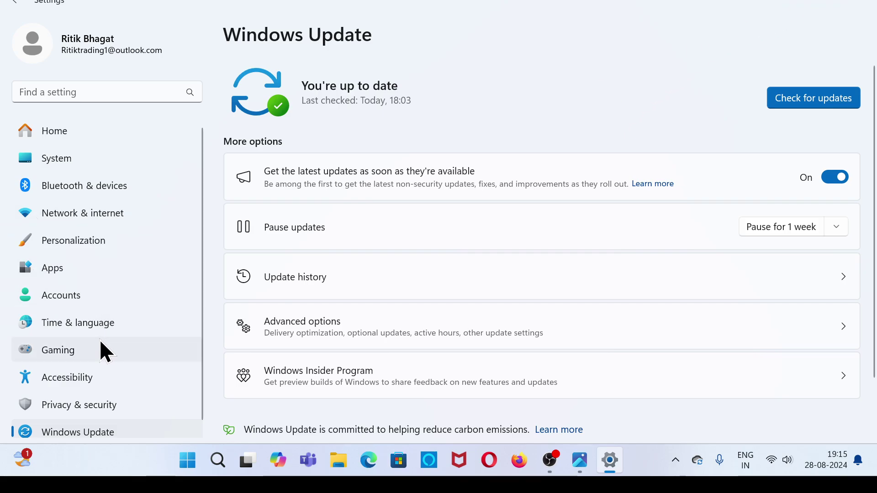
# Step: Open Virus & threat protection from the Windows Security section of Privacy & security
pyautogui.scroll(-1, 100, 339)
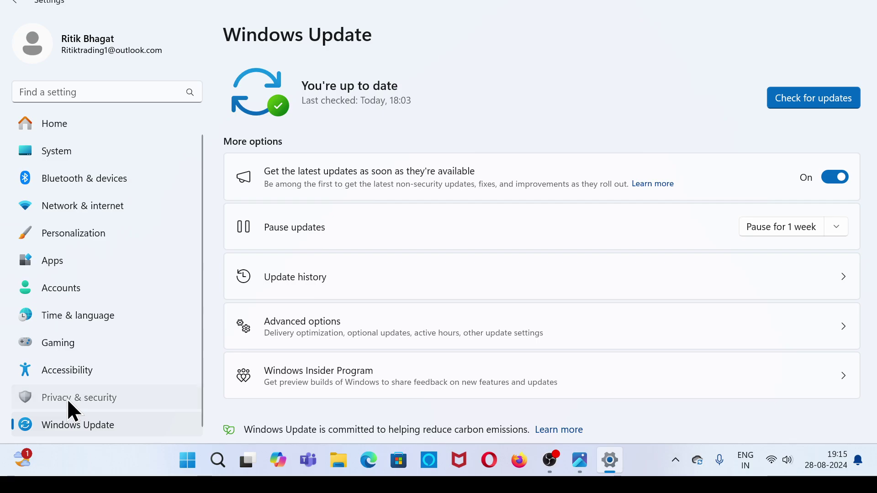
pyautogui.click(67, 398)
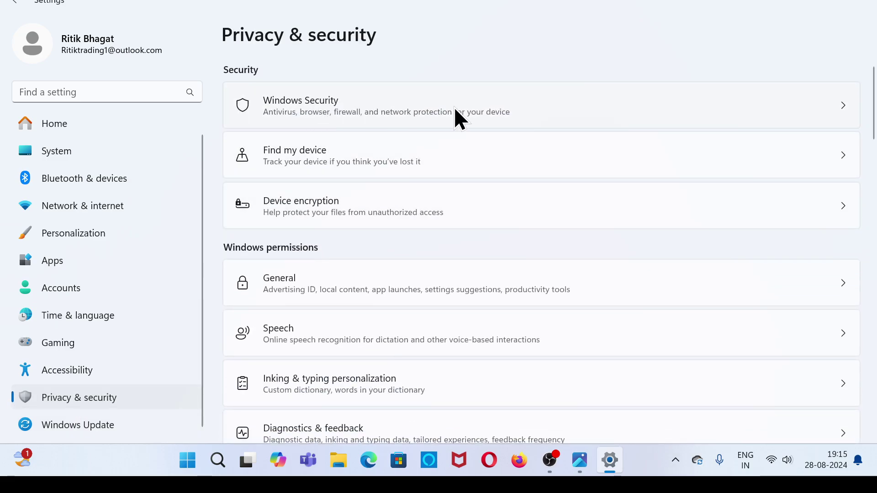
pyautogui.click(450, 120)
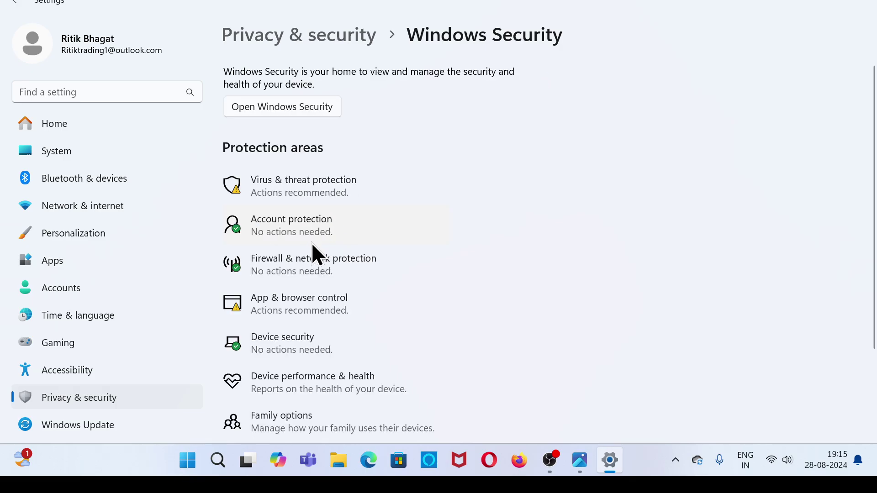
pyautogui.click(345, 191)
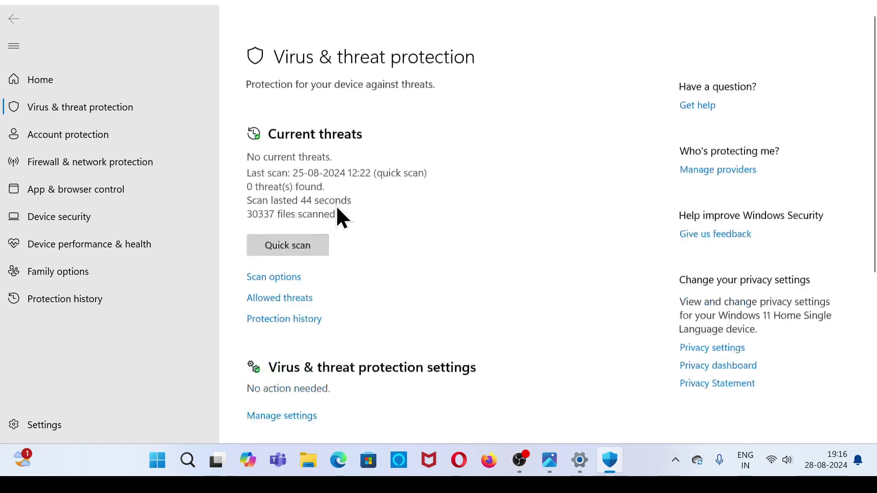
# Step: Choose the Microsoft Defender Antivirus (offline scan) among the scan options, and close Windows Security and Settings
pyautogui.click(268, 254)
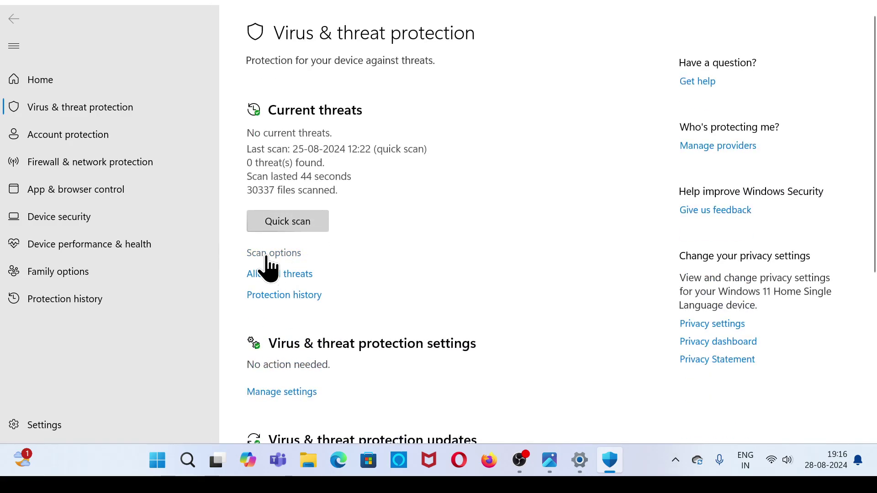
pyautogui.scroll(-5, 267, 257)
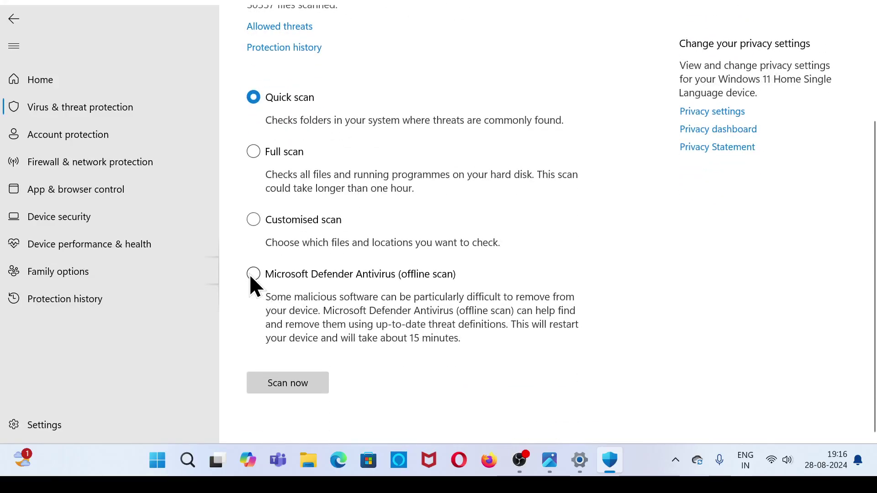
pyautogui.click(254, 274)
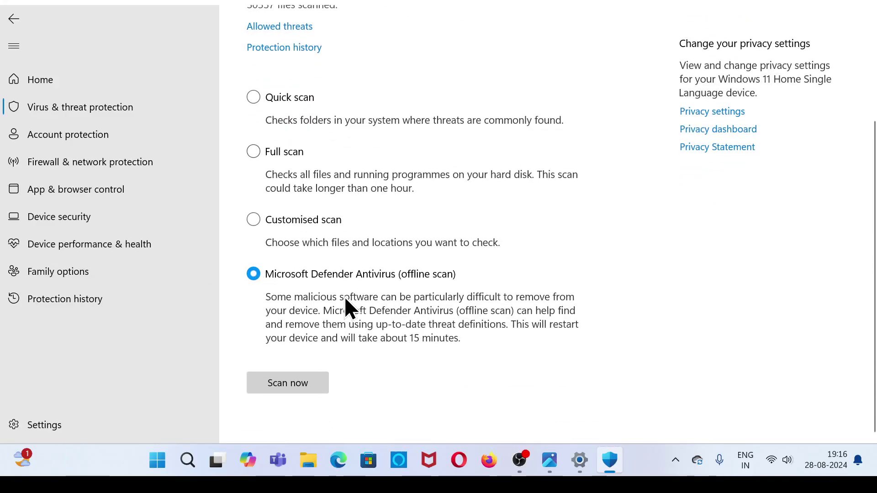
pyautogui.click(298, 384)
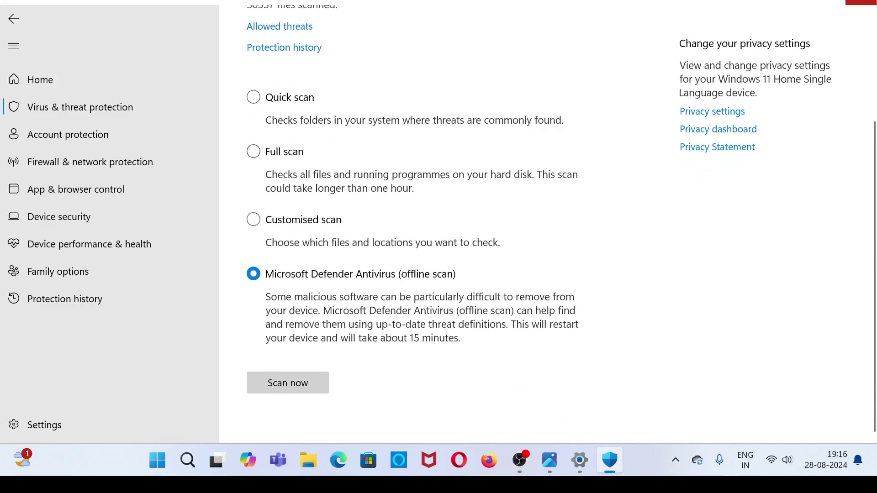
pyautogui.click(858, 2)
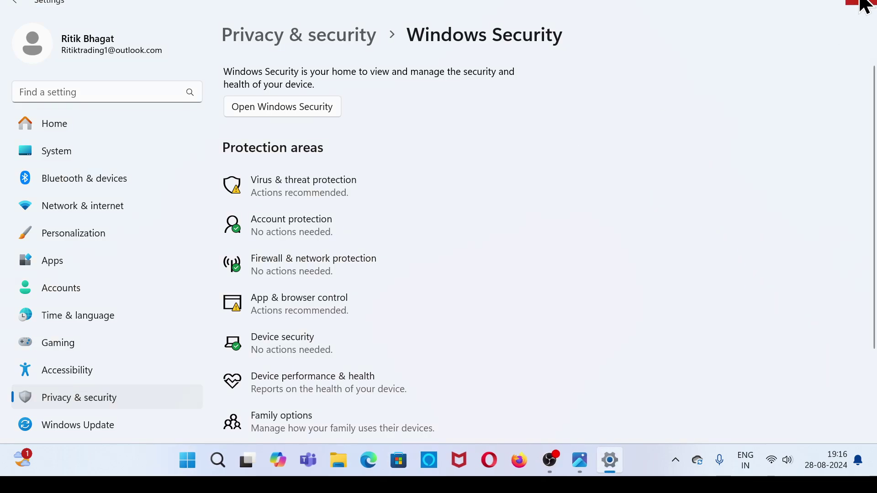
pyautogui.click(865, 6)
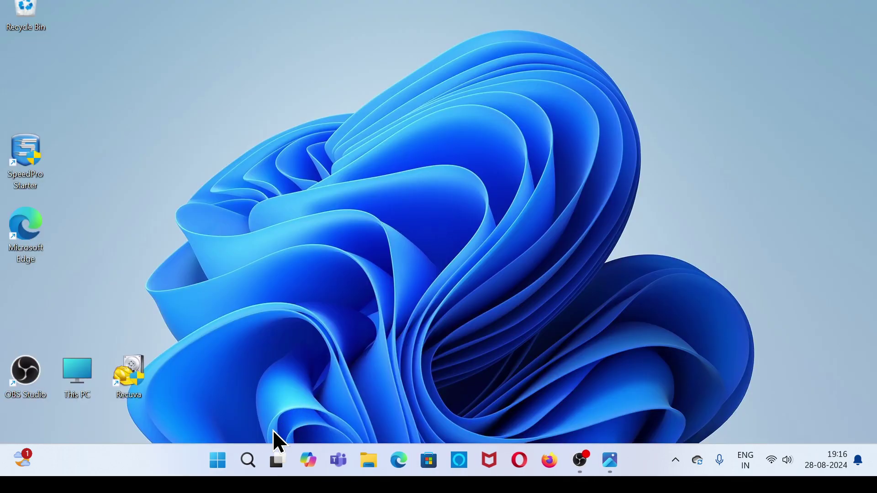
# Step: Search Windows for "power", open the advanced settings from Edit power plan, and view the selectable power plans
pyautogui.click(248, 462)
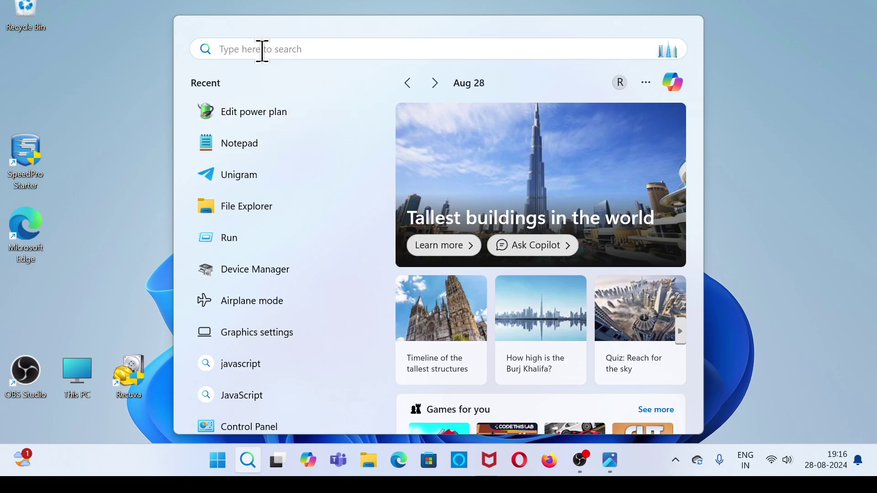
pyautogui.write('po')
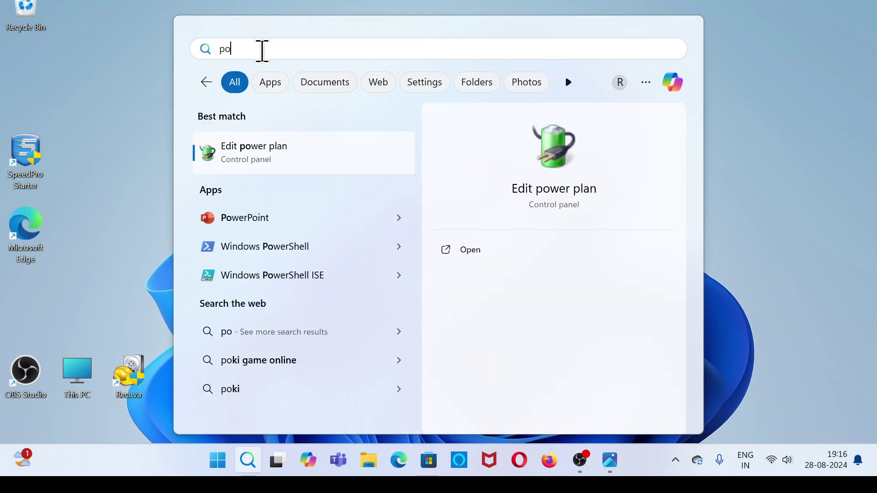
pyautogui.write('wer')
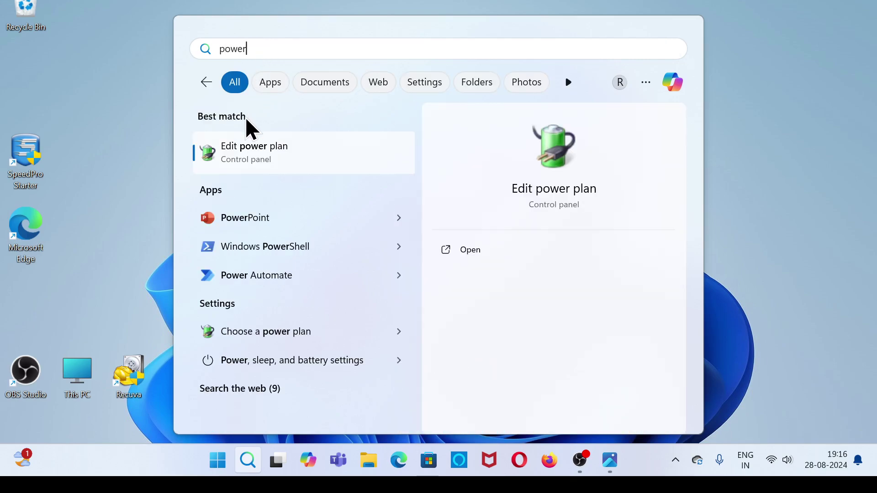
pyautogui.click(239, 161)
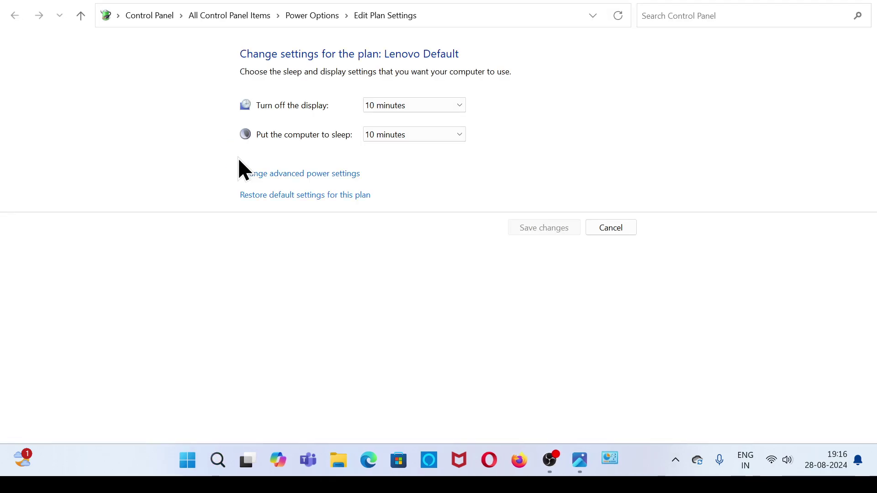
pyautogui.click(263, 176)
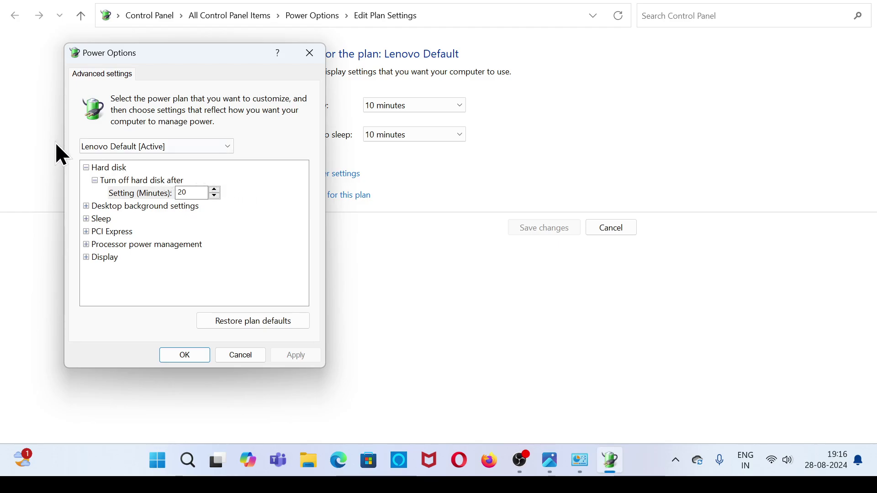
pyautogui.click(227, 149)
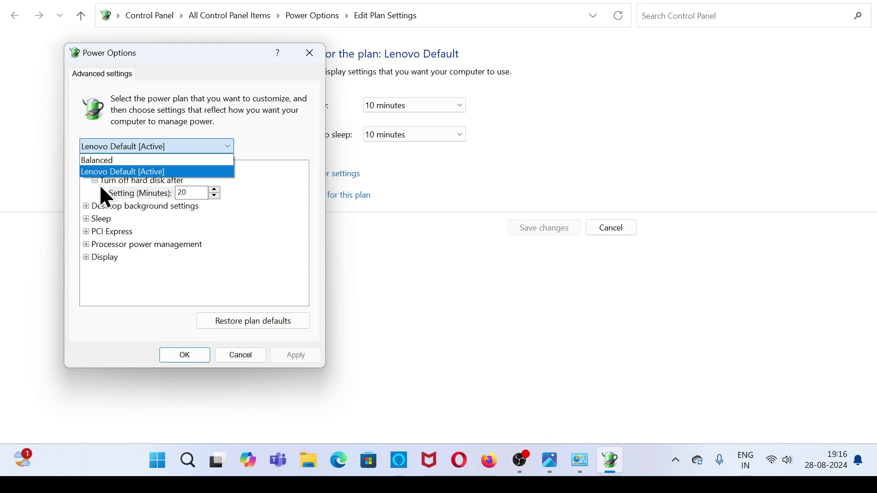
pyautogui.click(228, 146)
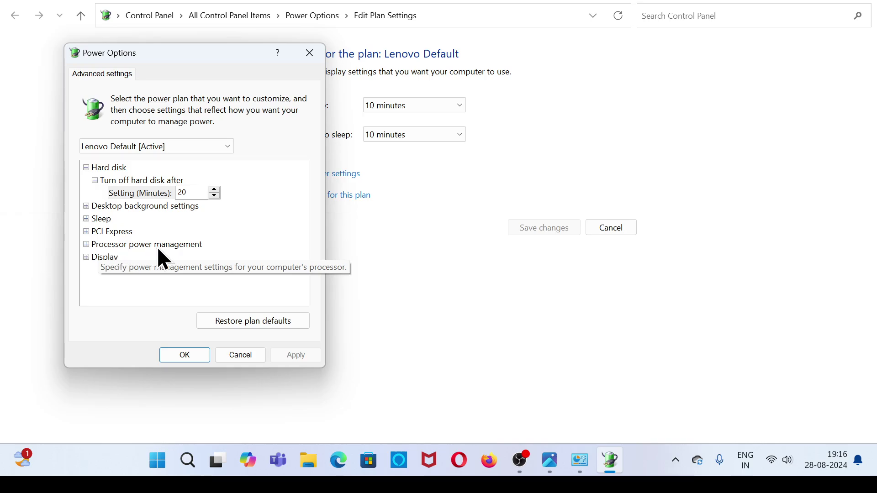
# Step: View the Minimum processor state percentage under Processor power management and collapse it again
pyautogui.click(87, 245)
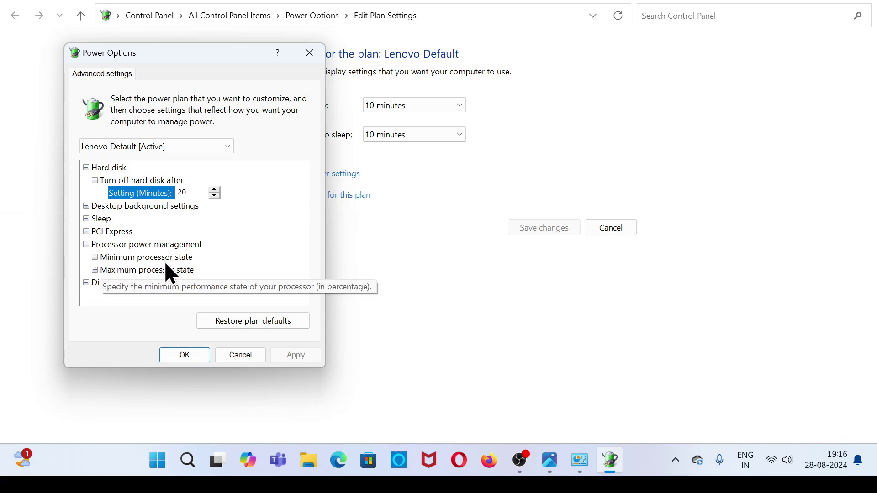
pyautogui.click(95, 257)
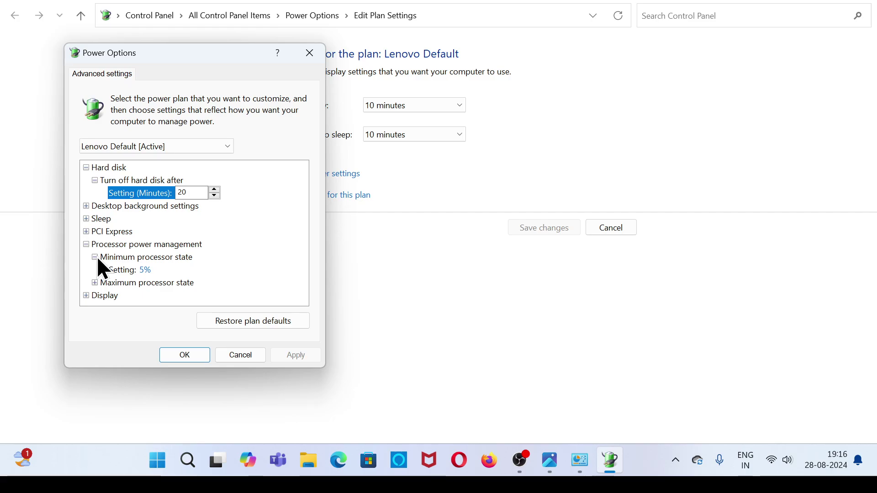
pyautogui.click(147, 270)
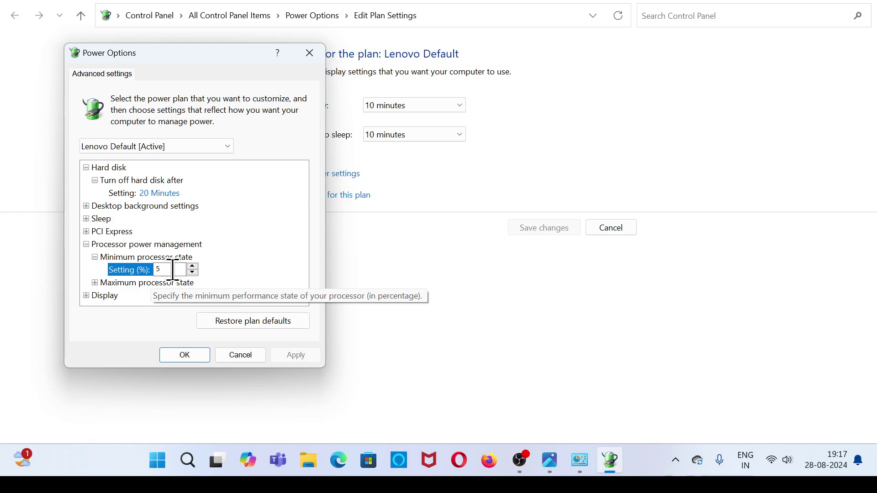
pyautogui.click(95, 257)
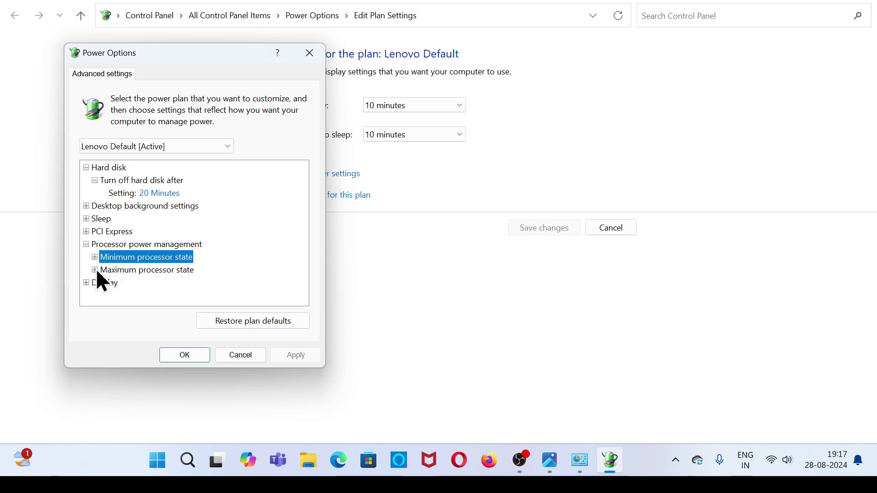
# Step: View the Maximum processor state percentage, and close Power Options and the plan settings without making changes
pyautogui.click(95, 271)
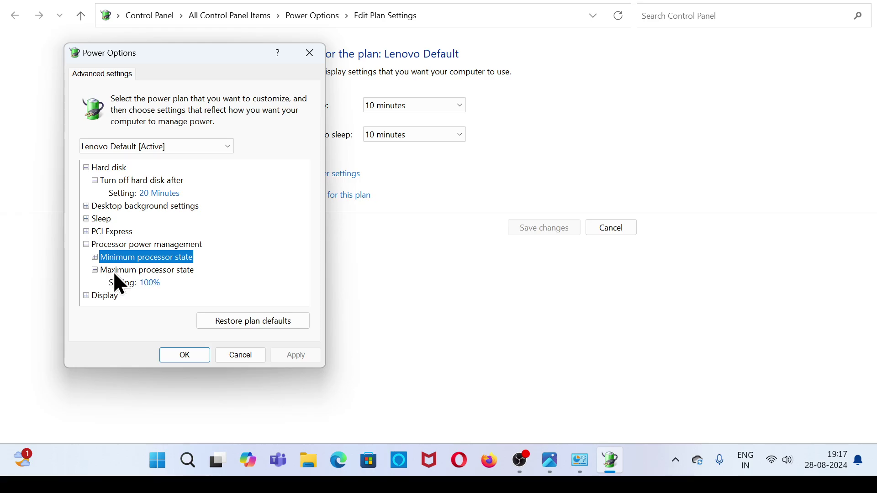
pyautogui.click(152, 285)
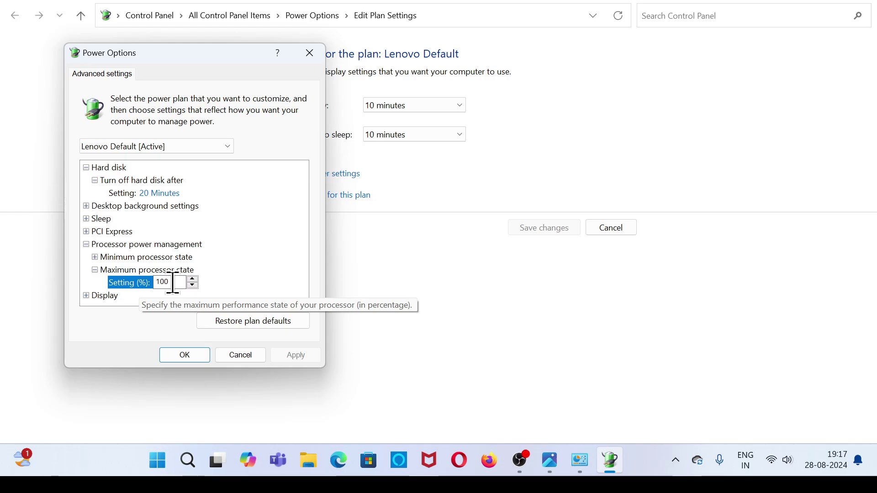
pyautogui.click(96, 271)
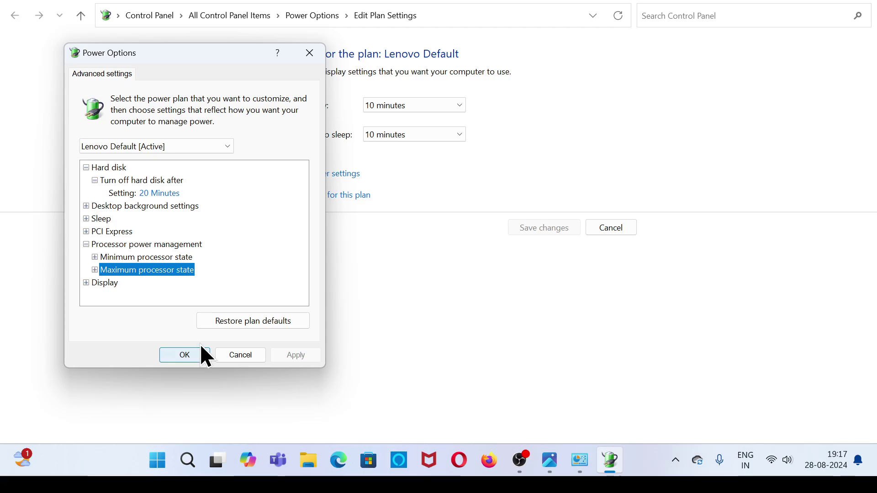
pyautogui.click(310, 53)
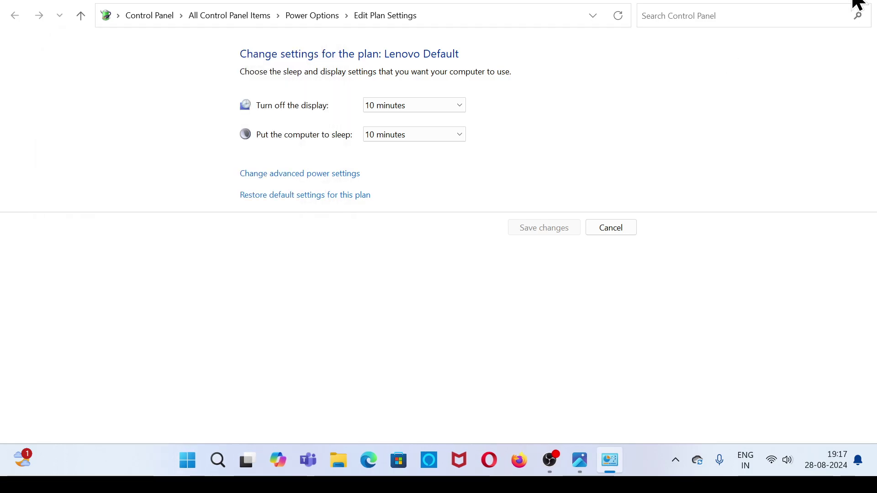
pyautogui.click(853, 7)
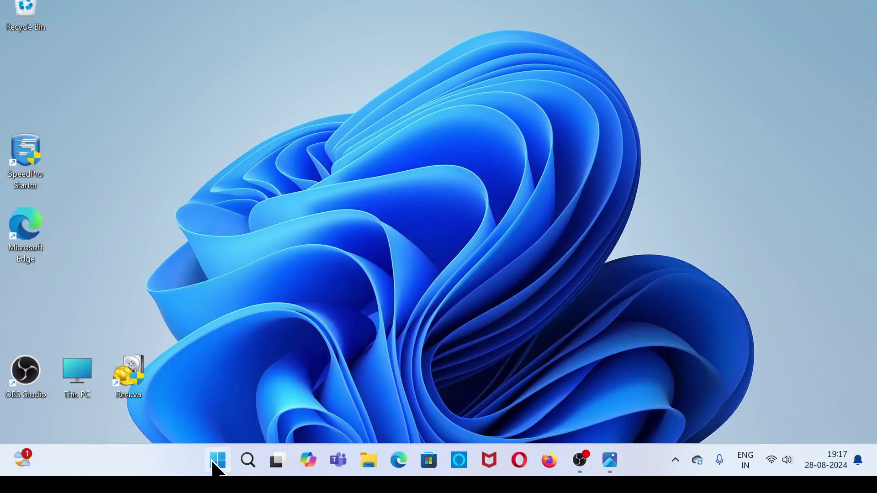
# Step: Open Task Manager in a maximized window and examine the CPU and memory usage of the running processes
pyautogui.rightClick(214, 468)
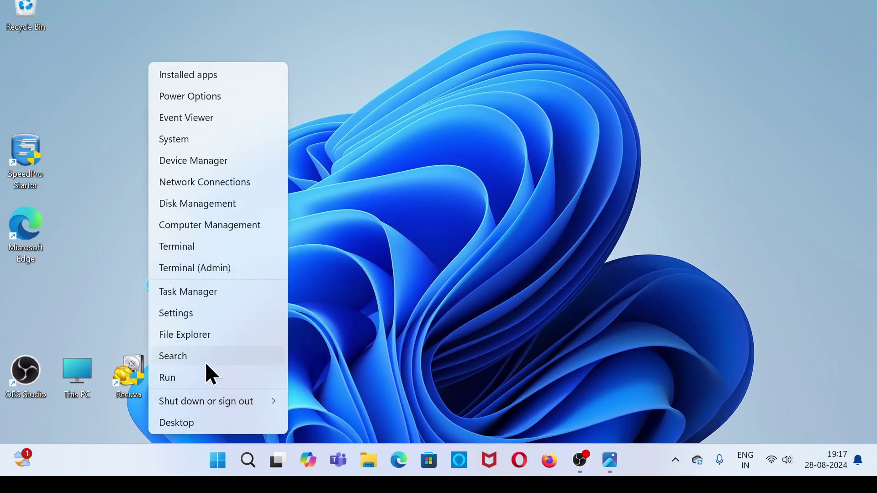
pyautogui.click(192, 295)
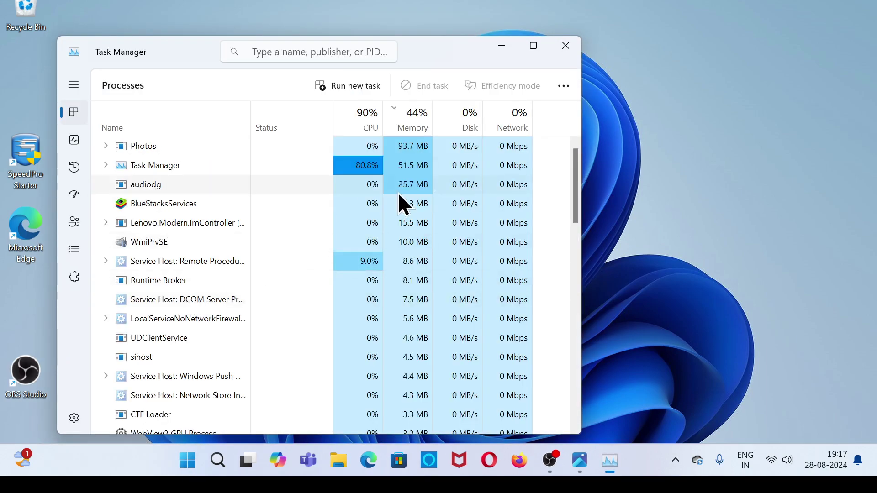
pyautogui.click(533, 45)
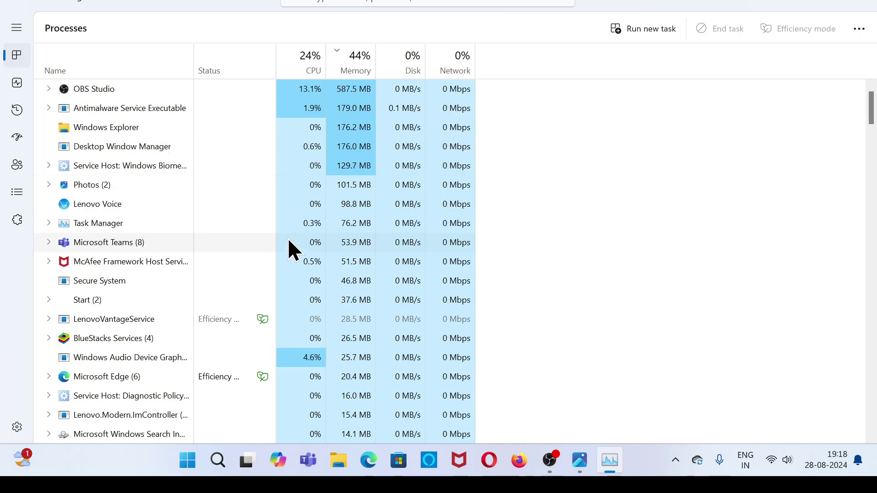
pyautogui.scroll(-1, 287, 242)
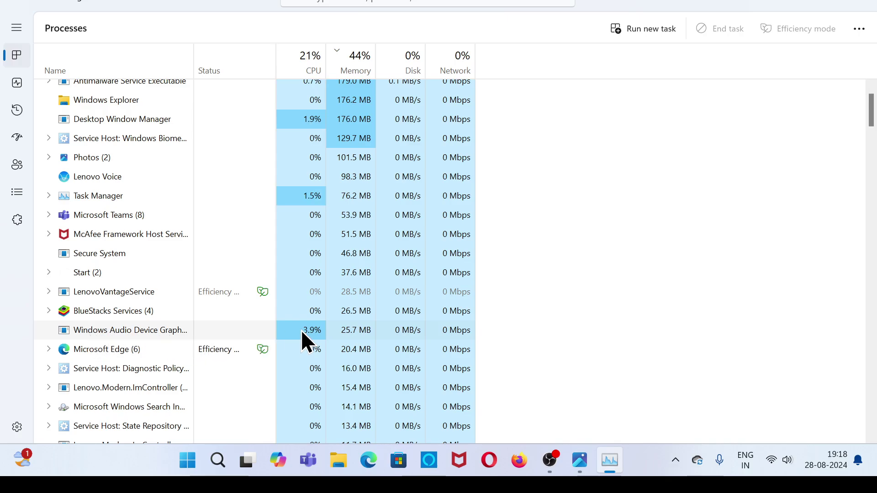
pyautogui.scroll(1, 301, 259)
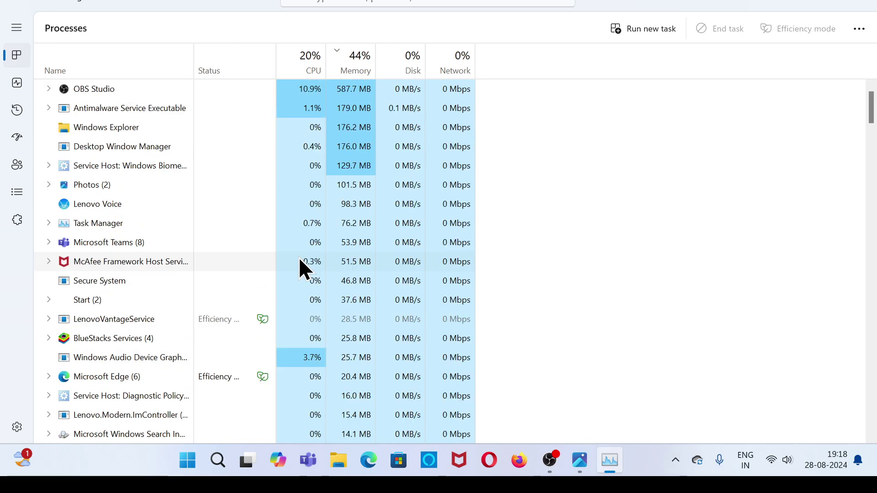
pyautogui.scroll(-1, 299, 250)
pyautogui.scroll(1, 297, 247)
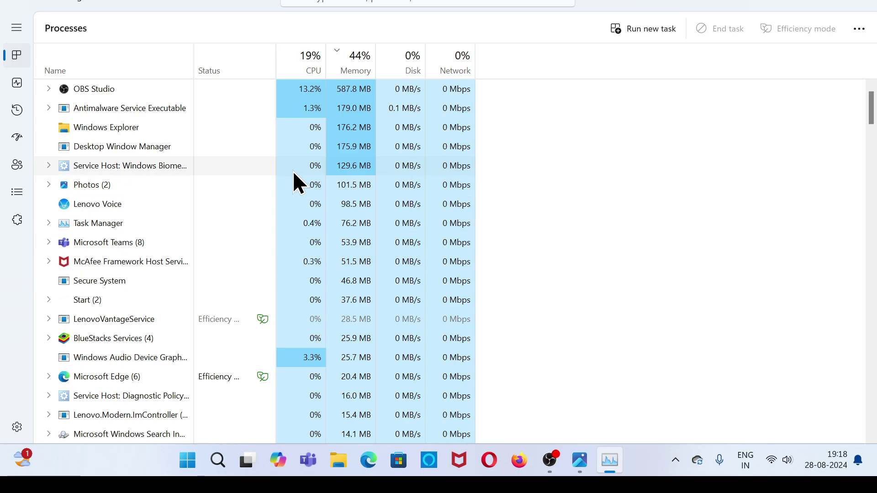
# Step: Review Task Manager's startup apps sorted by status, view the options for BlueStacksServices, and close Task Manager without disabling anything
pyautogui.click(18, 143)
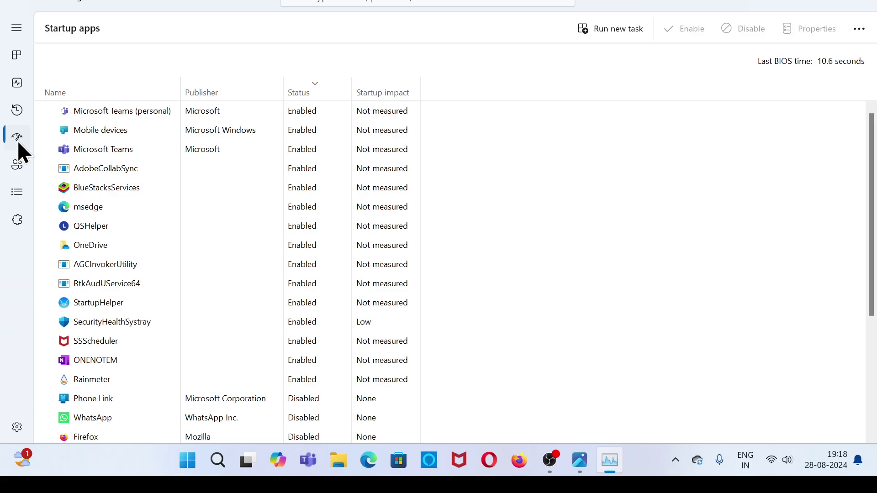
pyautogui.click(312, 82)
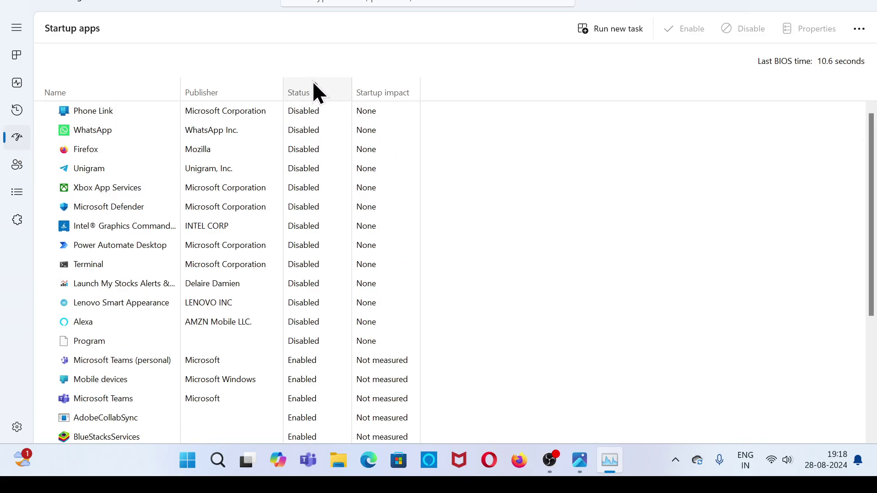
pyautogui.click(312, 84)
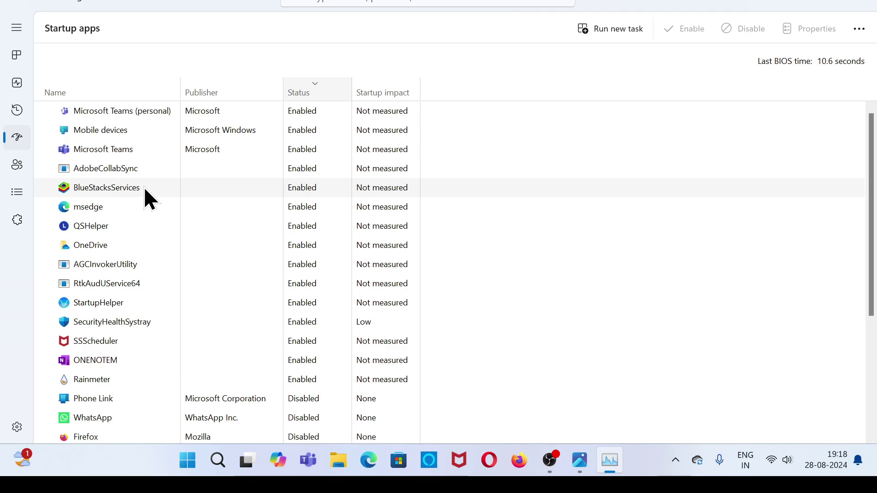
pyautogui.rightClick(297, 187)
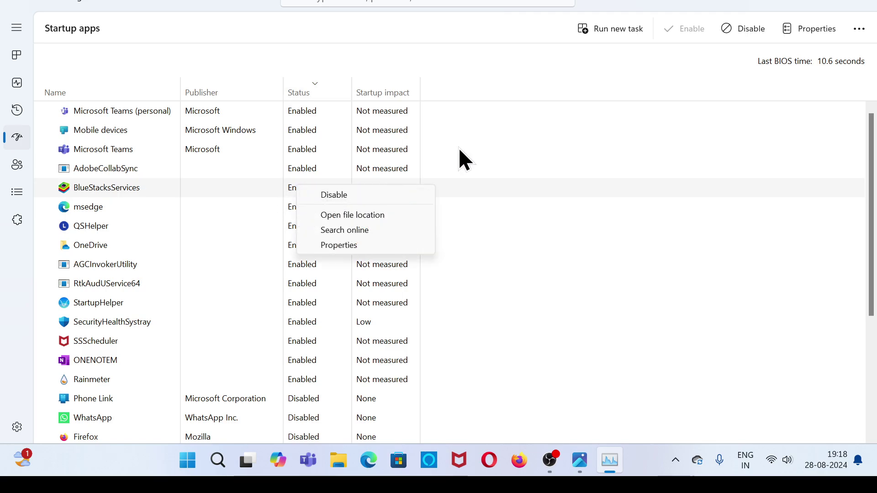
pyautogui.click(858, 5)
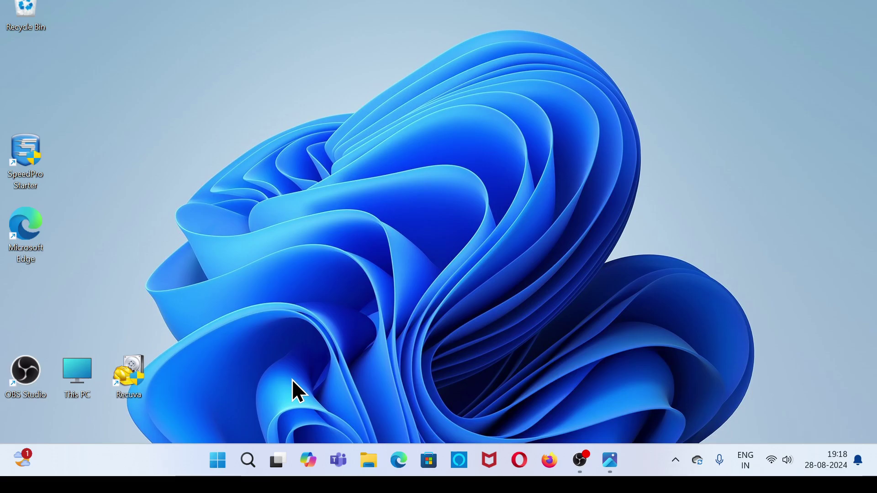
# Step: Open Device Manager in a maximized window and expand the Processors category
pyautogui.click(219, 453)
pyautogui.click(213, 467)
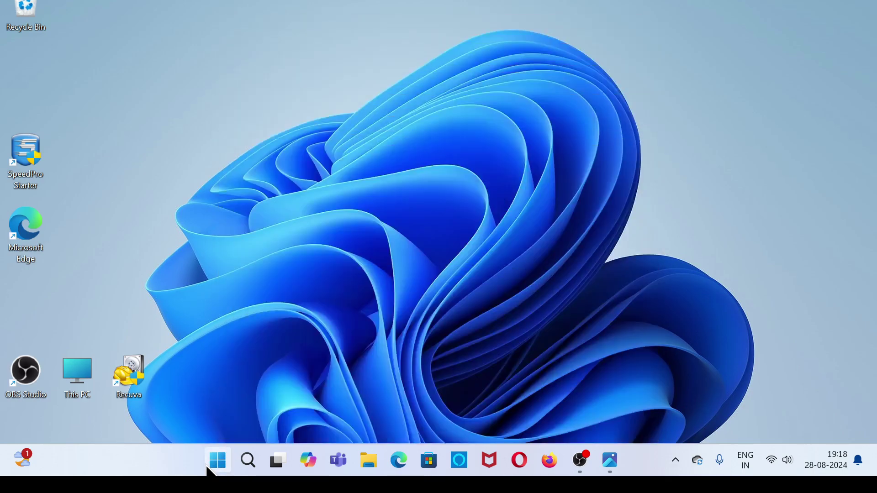
pyautogui.rightClick(214, 469)
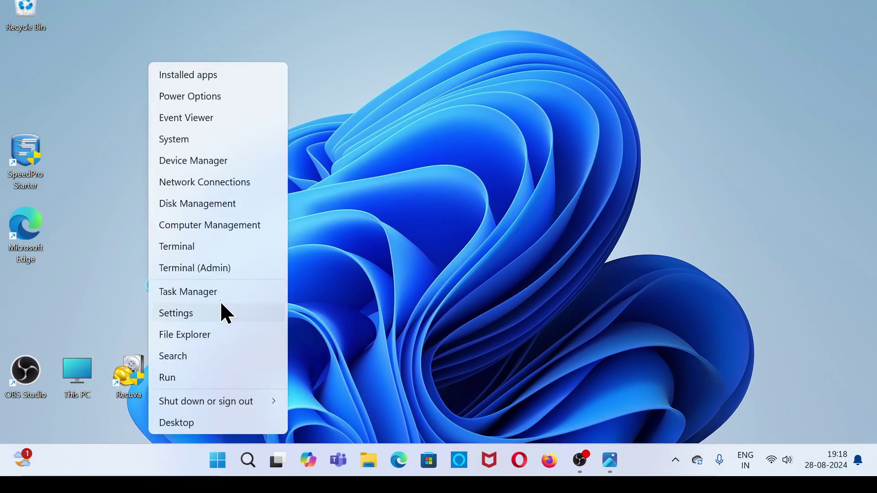
pyautogui.click(216, 166)
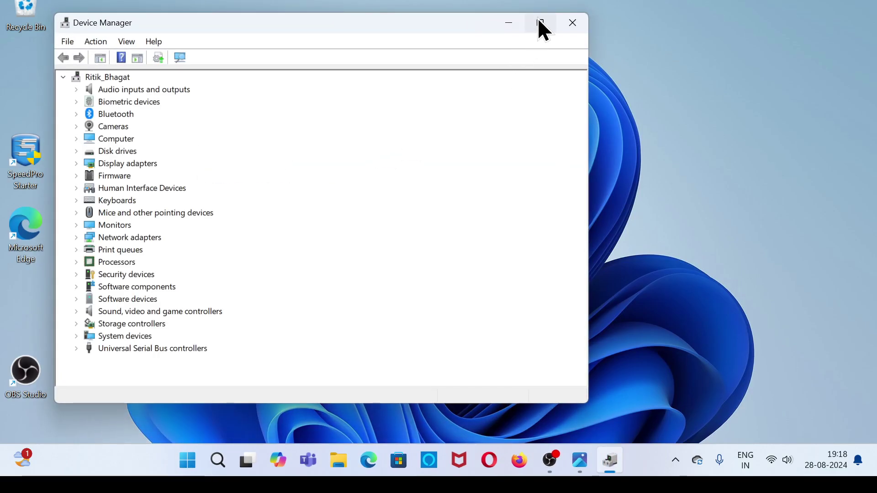
pyautogui.click(540, 23)
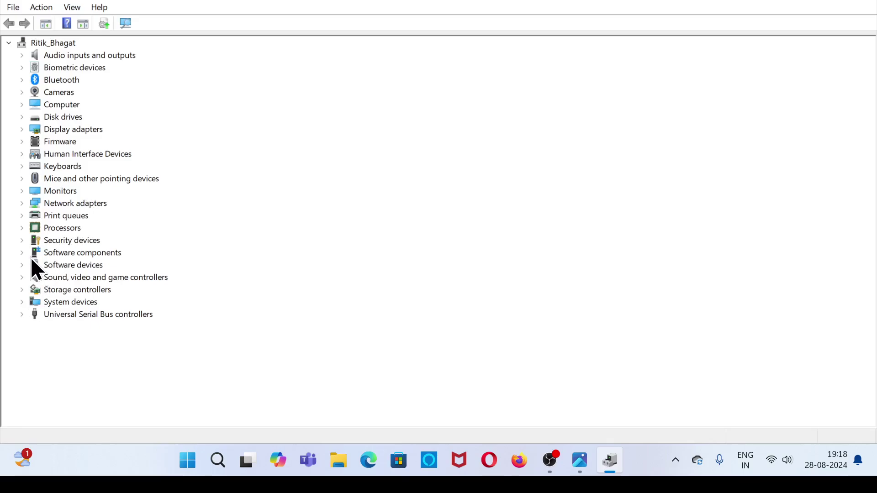
pyautogui.click(22, 229)
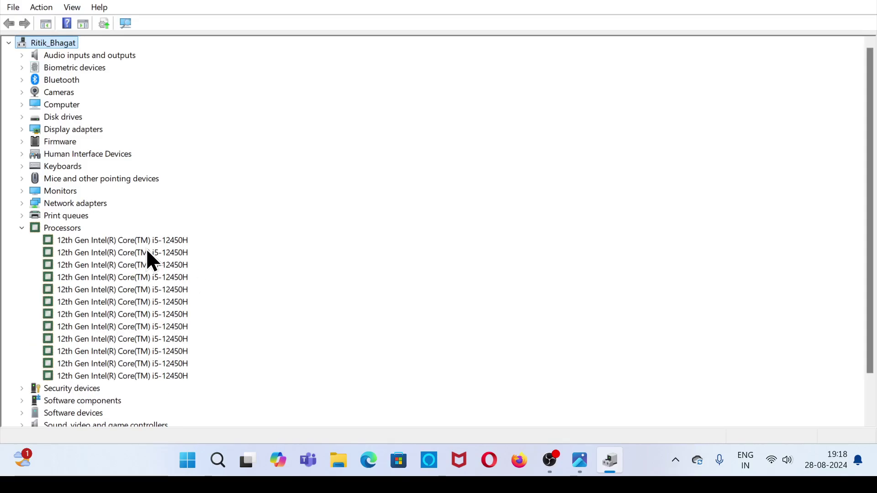
# Step: Run an automatic driver search for the first listed processor, close the update wizard and collapse the Processors category
pyautogui.click(121, 242)
pyautogui.rightClick(113, 243)
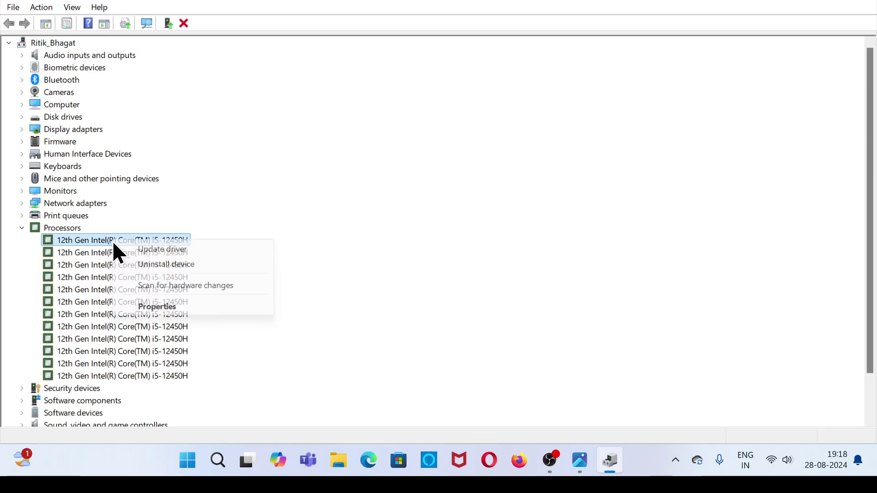
pyautogui.click(199, 249)
pyautogui.click(328, 183)
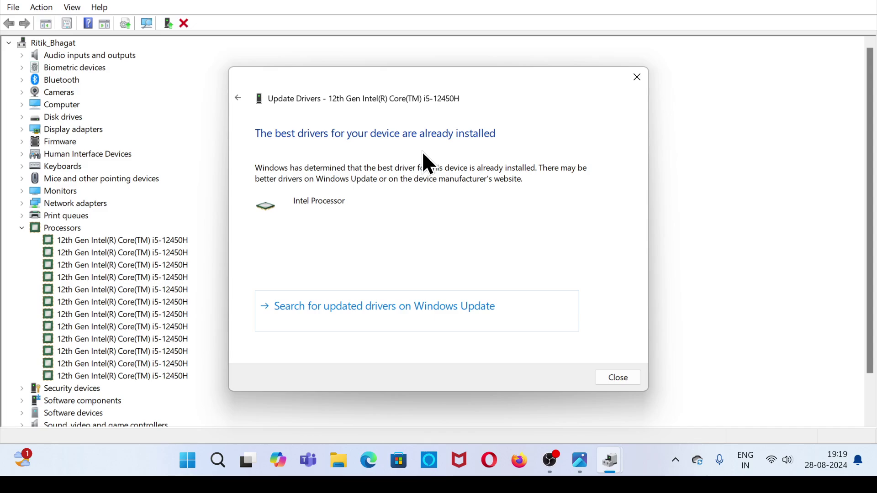
pyautogui.click(637, 77)
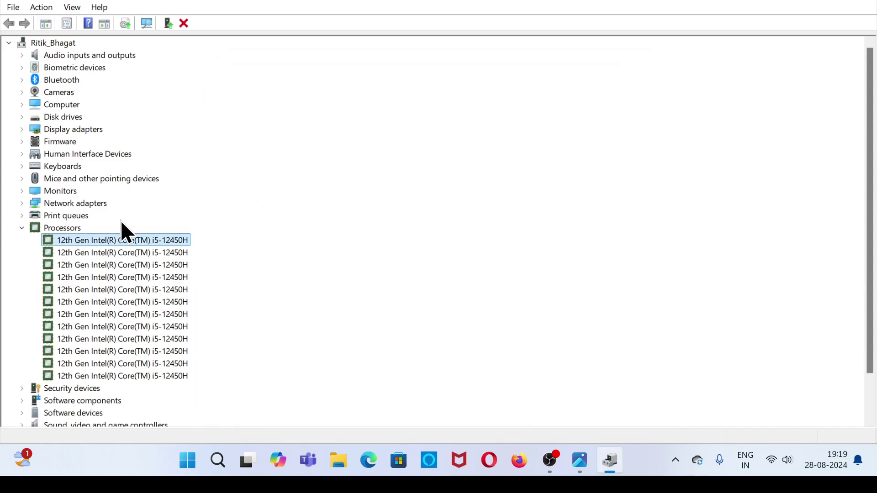
pyautogui.click(22, 229)
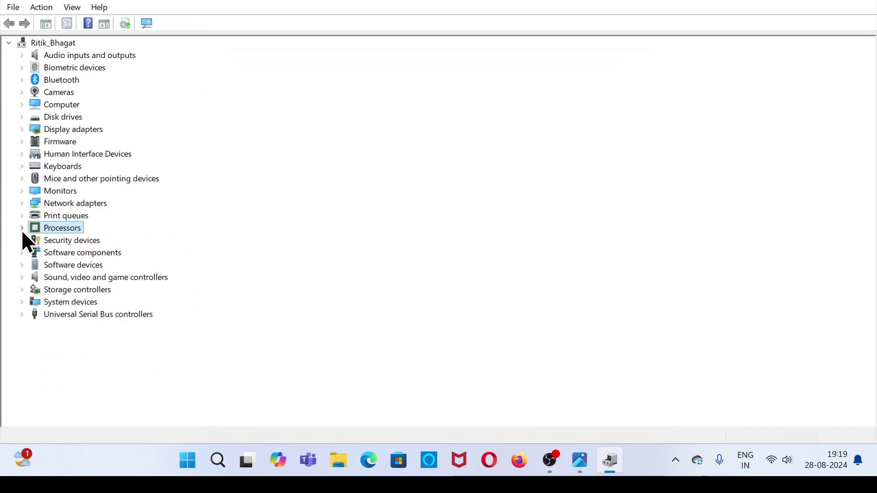
# Step: Run an automatic driver search for the High precision event timer under System devices, and close the wizard and Device Manager
pyautogui.click(22, 302)
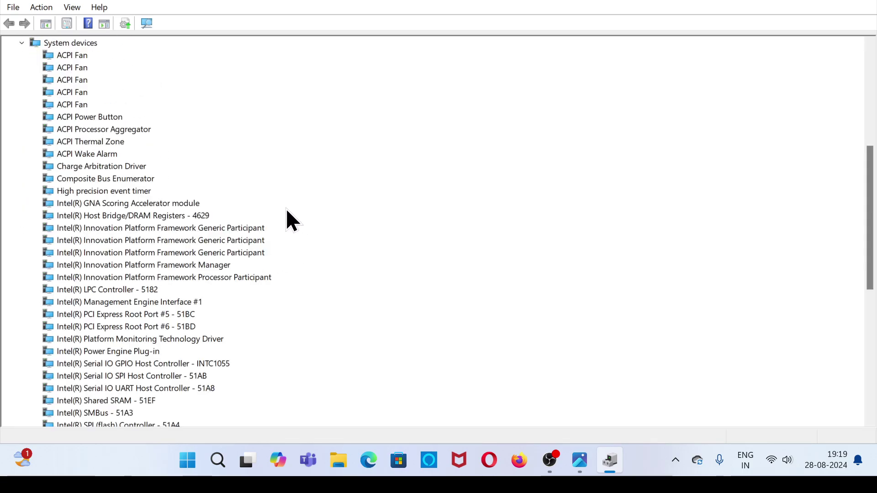
pyautogui.click(85, 192)
pyautogui.rightClick(85, 192)
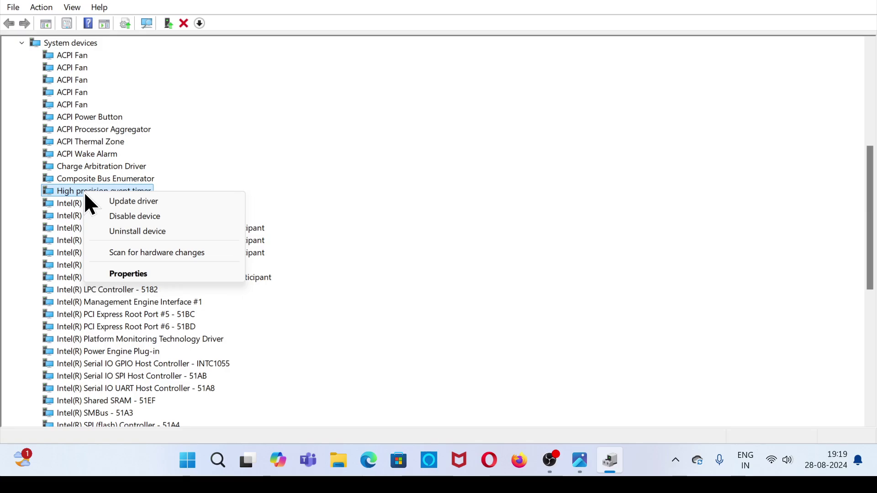
pyautogui.click(122, 203)
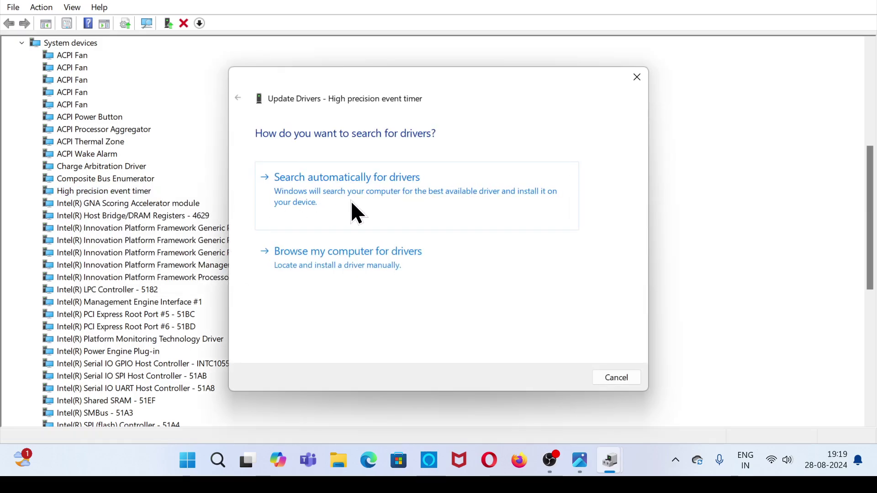
pyautogui.click(377, 201)
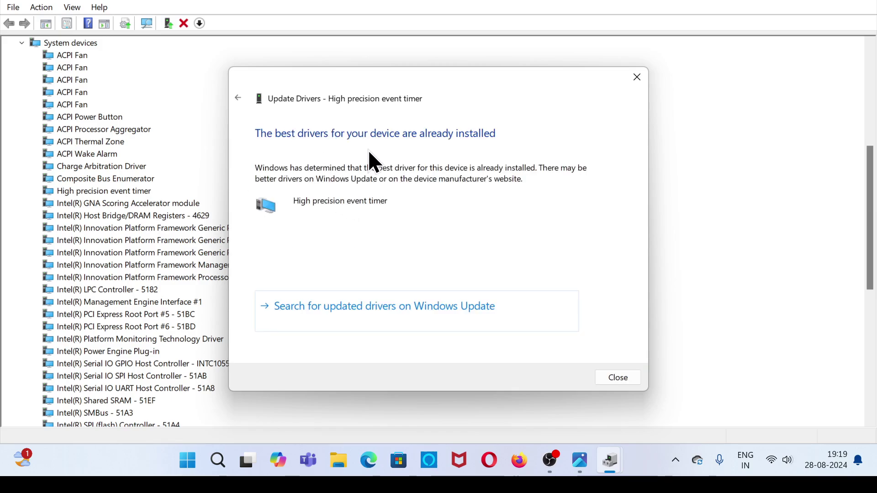
pyautogui.click(635, 85)
pyautogui.click(858, 4)
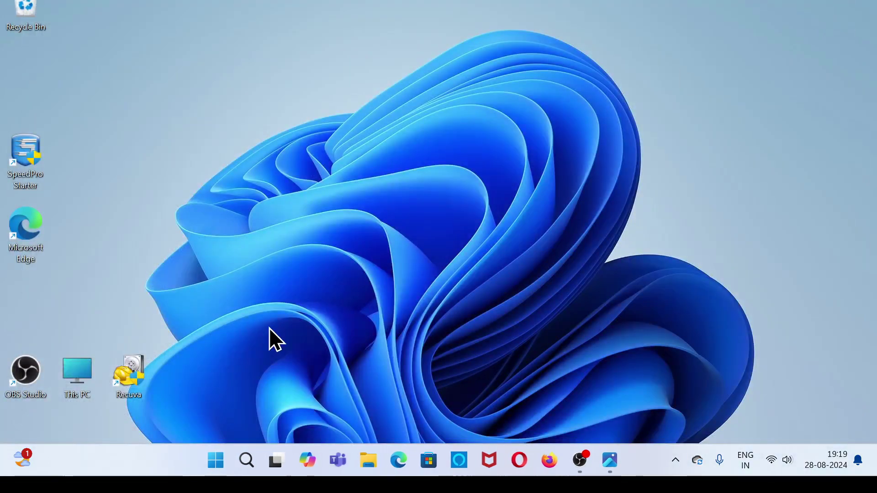
# Step: View the Restart option among the Start menu's power choices and dismiss the menu without restarting
pyautogui.click(210, 459)
pyautogui.click(608, 413)
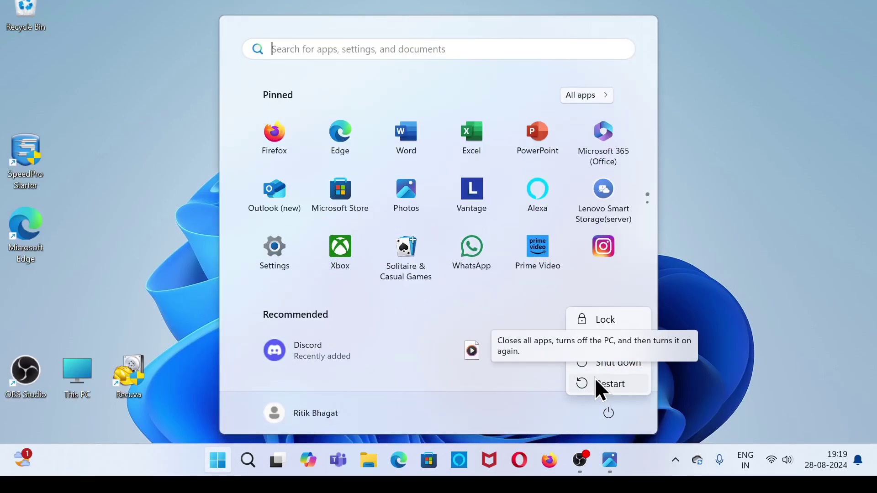
pyautogui.press('Escape')
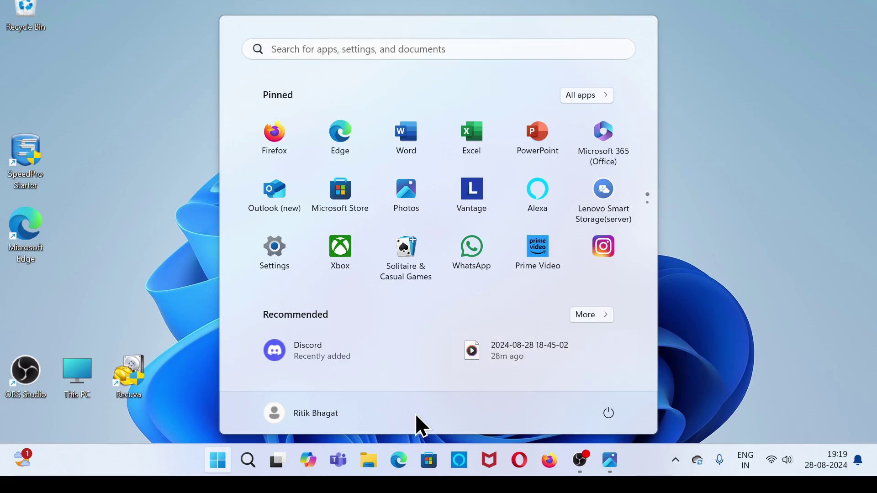
pyautogui.click(222, 464)
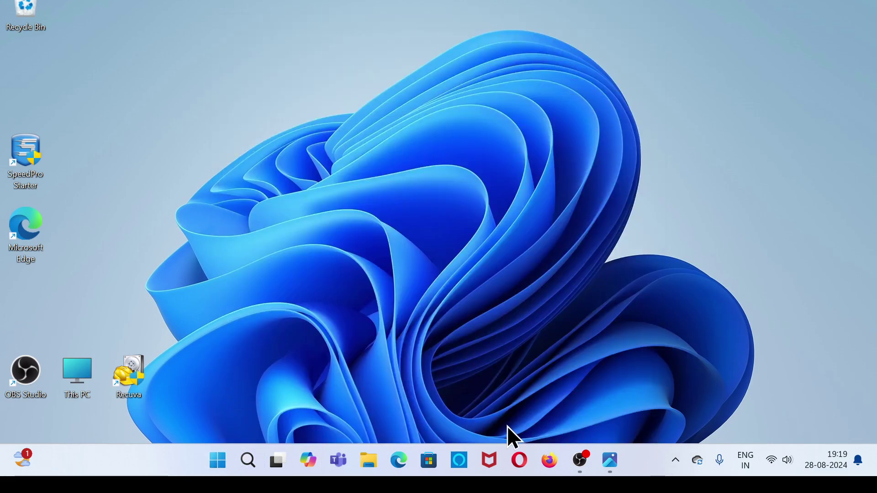
# Step: Switch to Photos to view the "Boost Processor Speed" image and minimize the window again
pyautogui.click(611, 470)
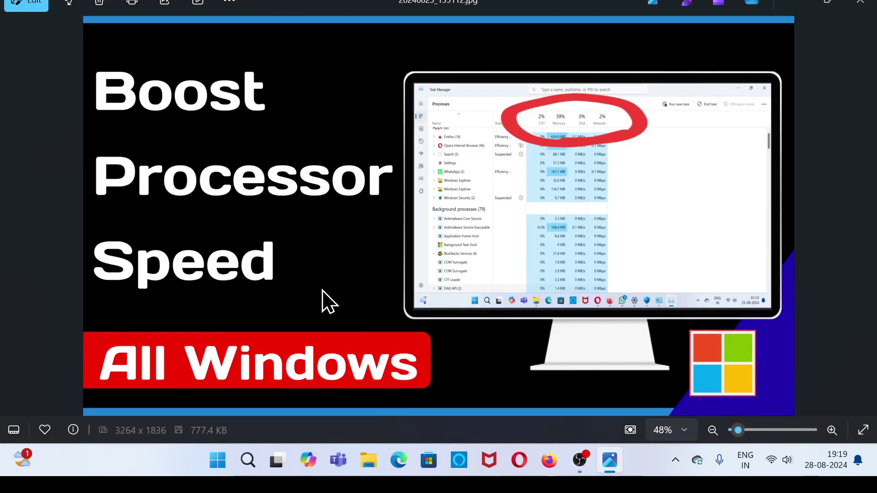
pyautogui.click(799, 4)
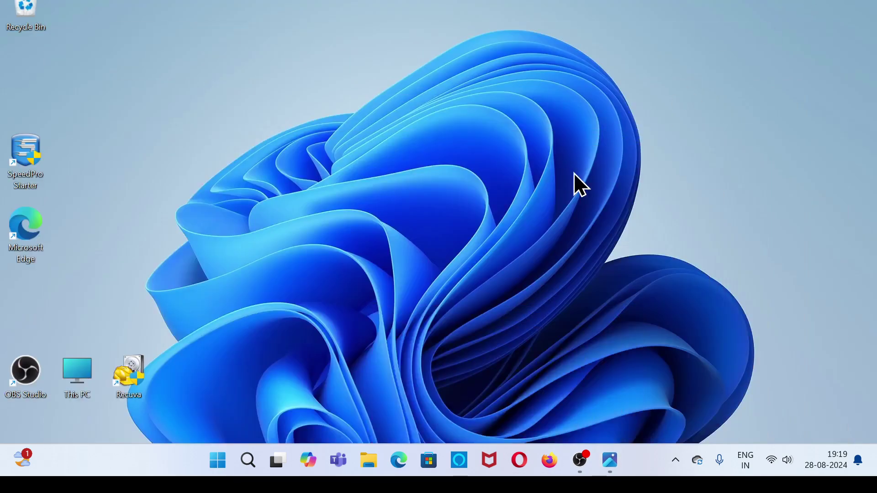